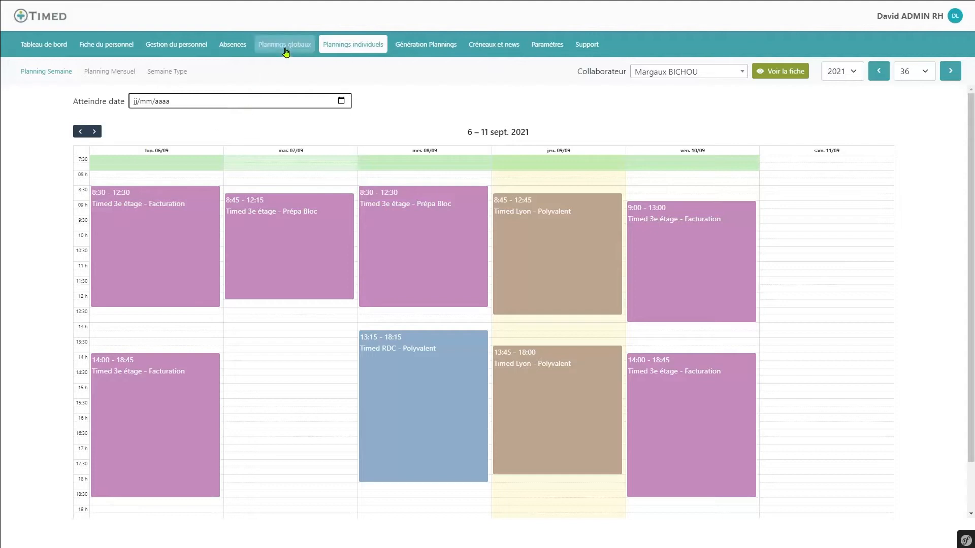
# Step: Open the global schedules by location and collapse and re-expand the Matin and Après-midi sections
pyautogui.click(285, 46)
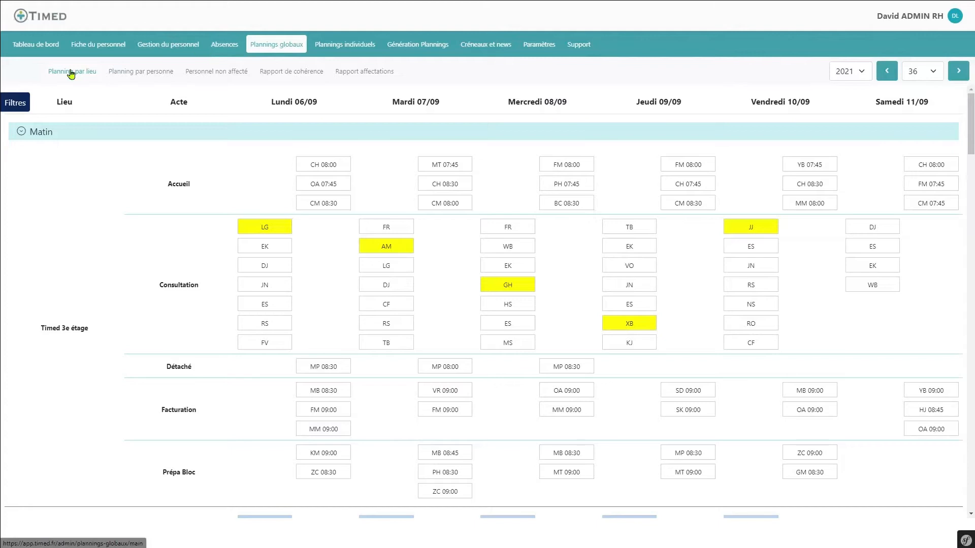
pyautogui.click(22, 132)
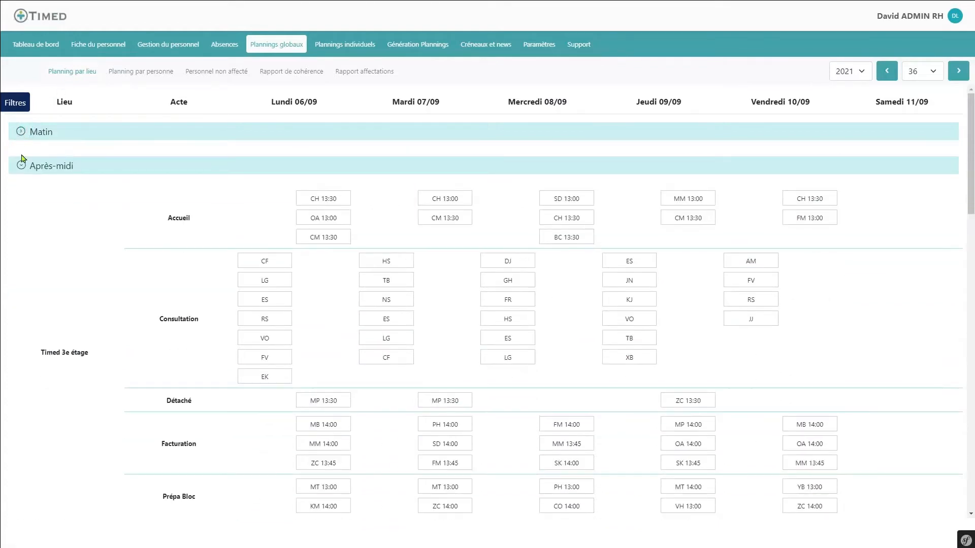
pyautogui.click(22, 167)
pyautogui.click(22, 166)
pyautogui.click(23, 135)
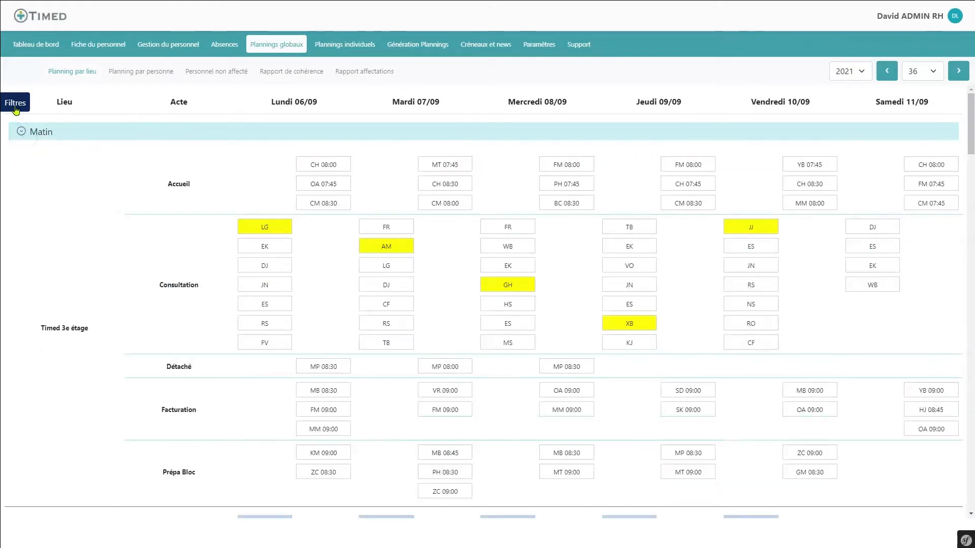
# Step: Filter the schedule by location to the Lens view and close the filters
pyautogui.click(16, 104)
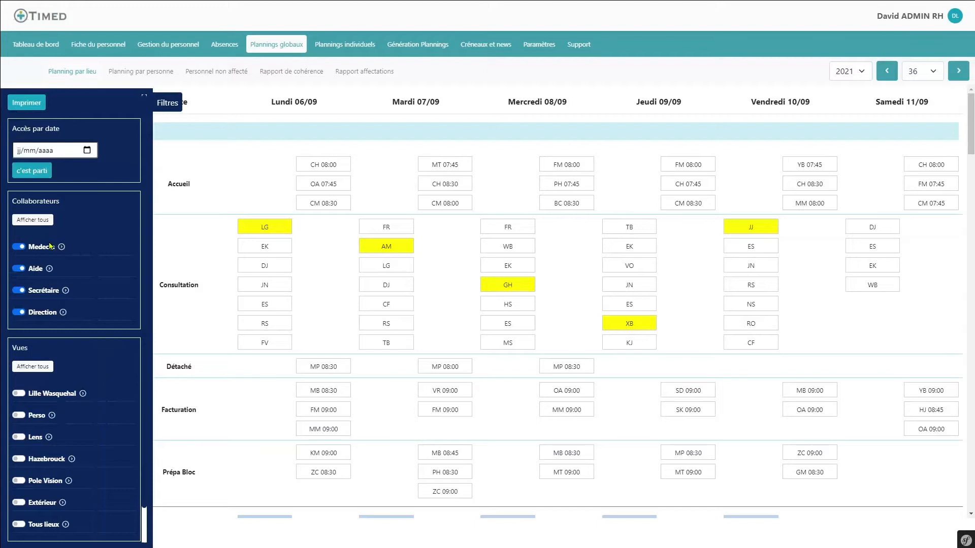
pyautogui.click(19, 439)
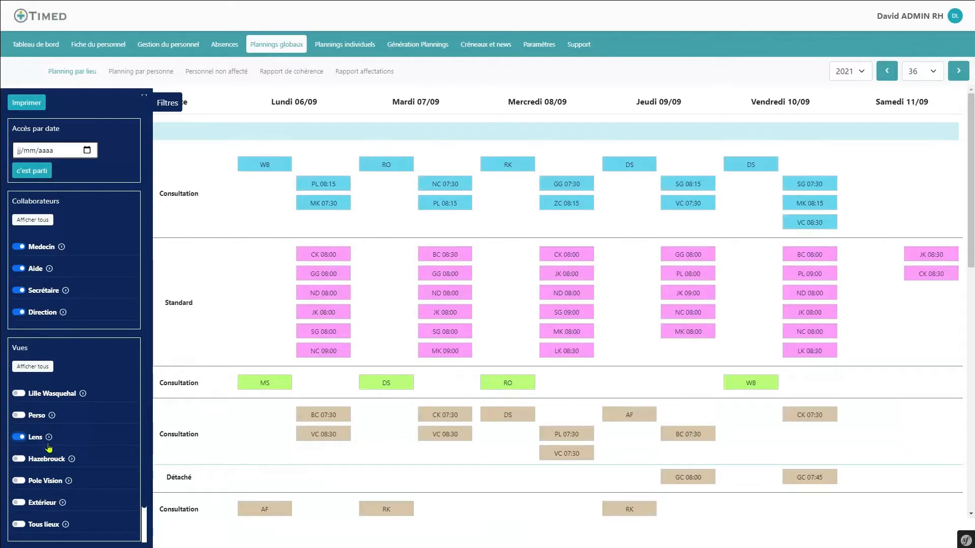
pyautogui.click(19, 481)
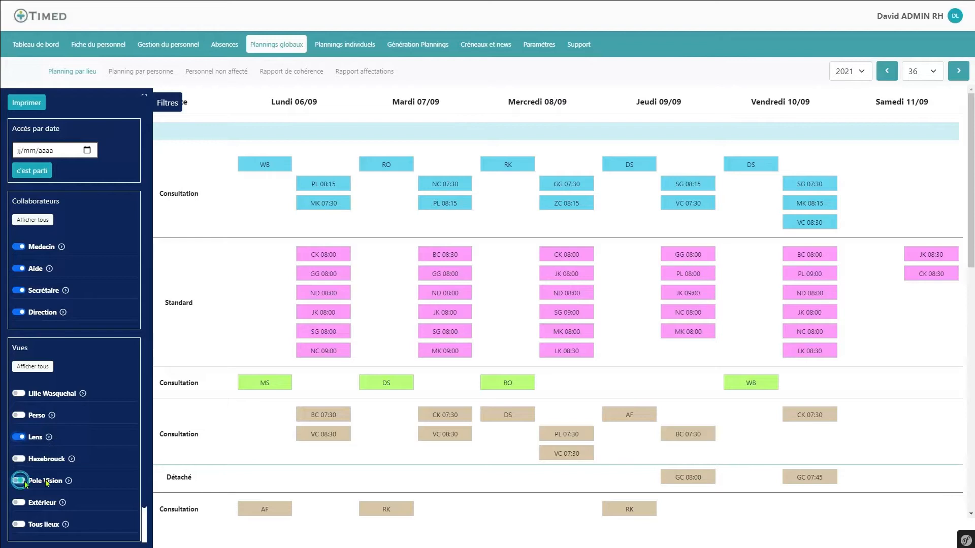
pyautogui.click(20, 439)
pyautogui.click(168, 103)
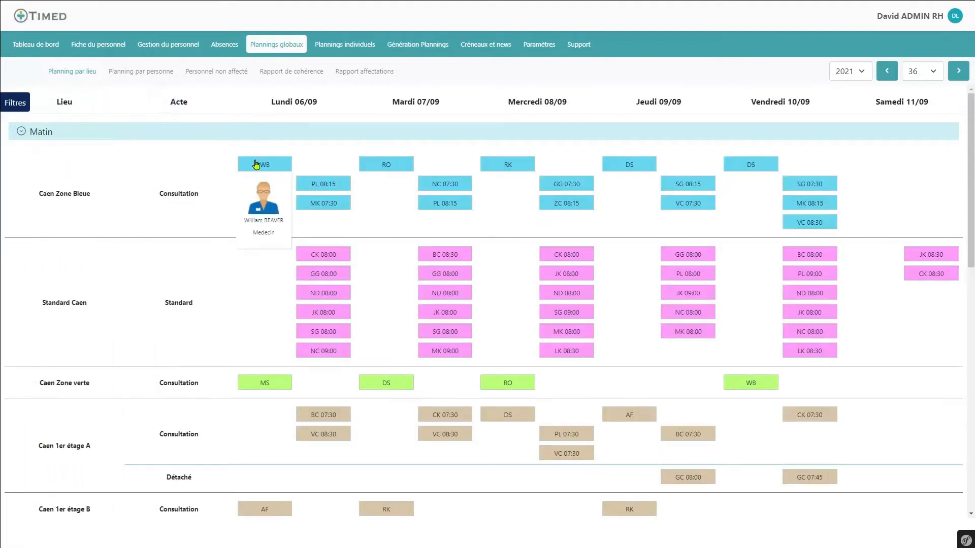
# Step: View the staff details of several morning assignments at Standard Caen
pyautogui.moveTo(450, 258)
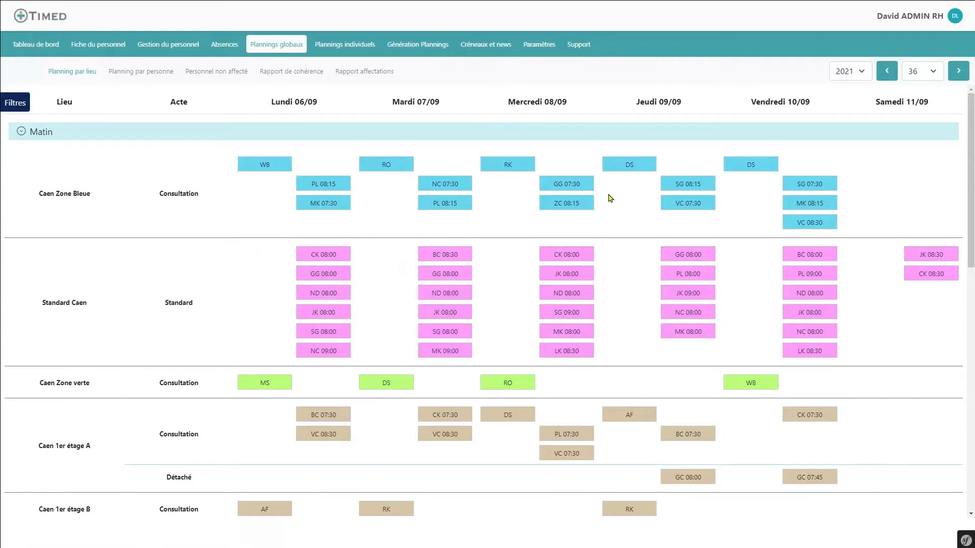
pyautogui.moveTo(566, 256)
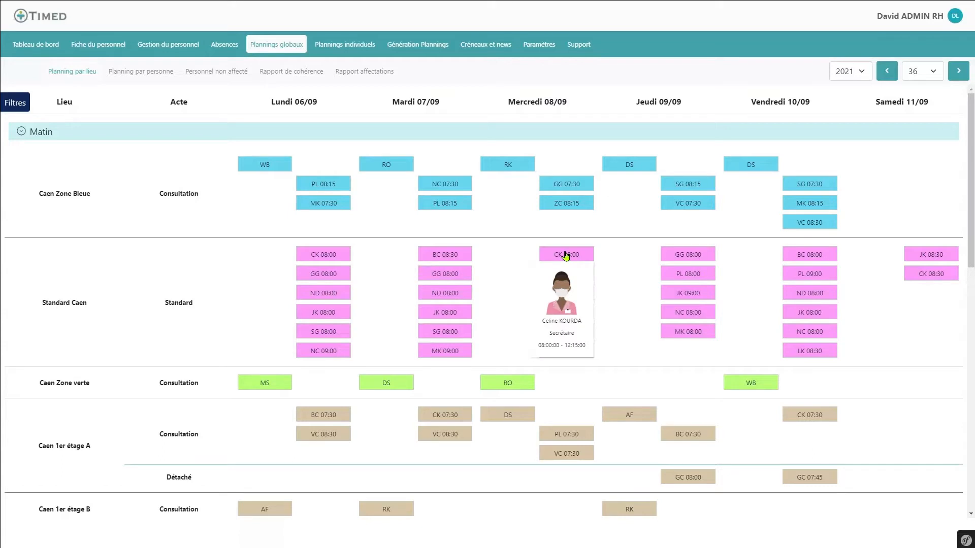
pyautogui.moveTo(688, 257)
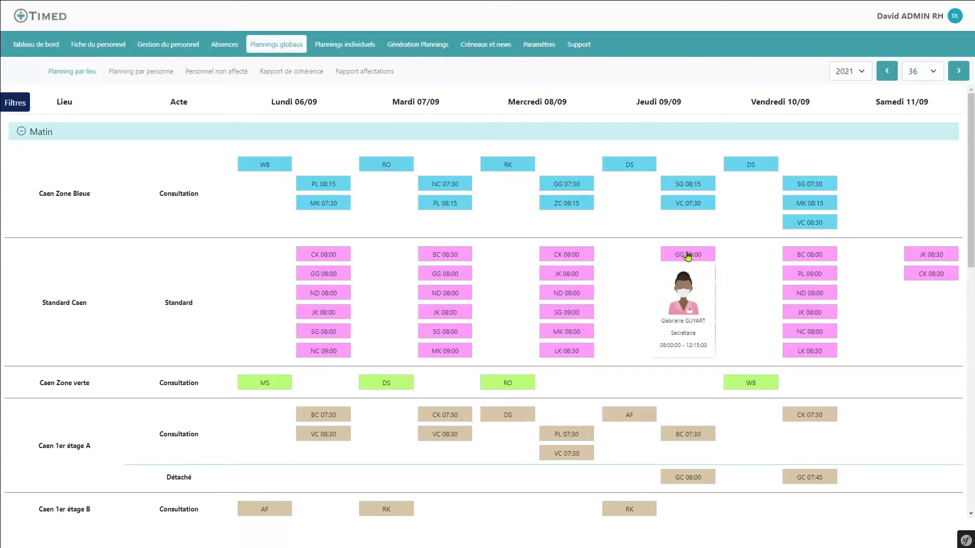
pyautogui.moveTo(592, 337)
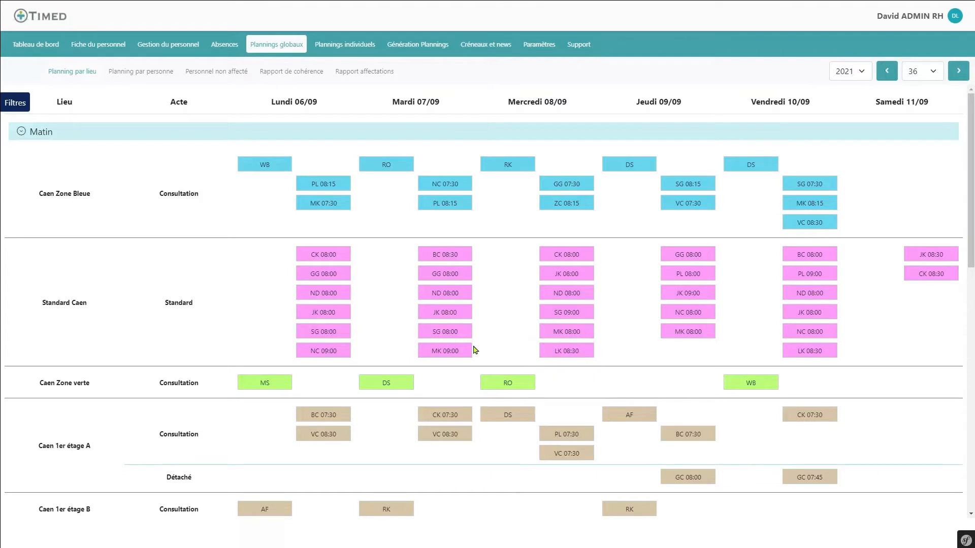
pyautogui.moveTo(440, 342)
# Step: Set the start time of the ND morning appointment on Wednesday 08/09 at Standard Caen to 08:30 and save it
pyautogui.click(571, 294)
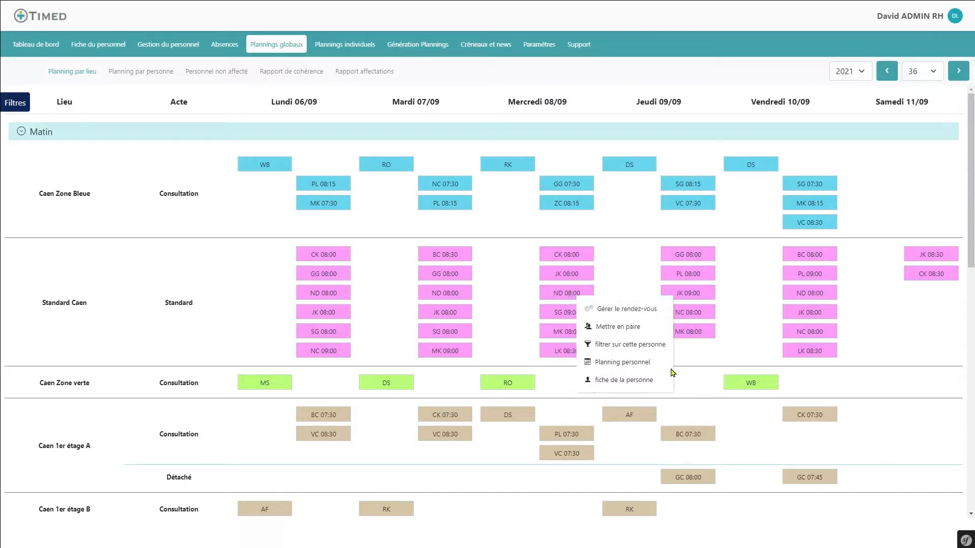
pyautogui.click(625, 310)
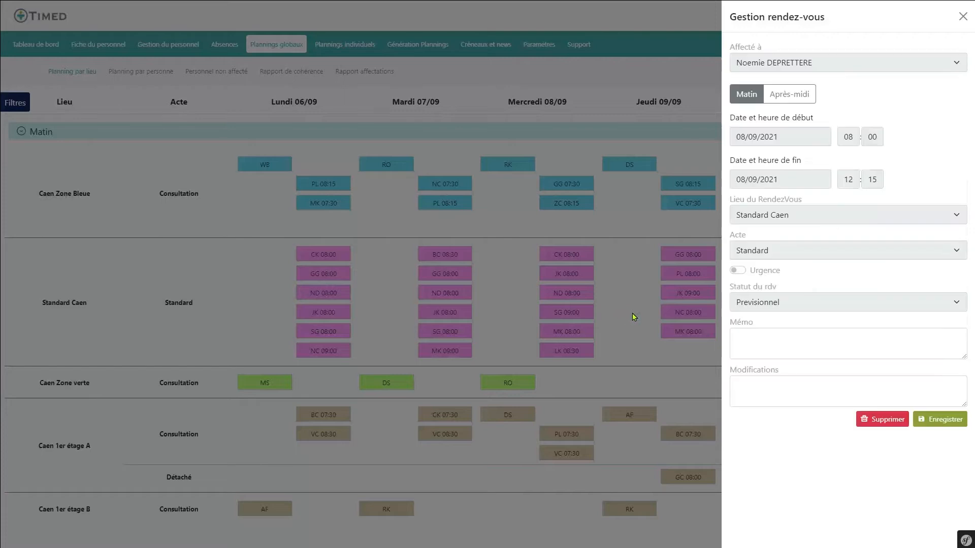
pyautogui.click(870, 137)
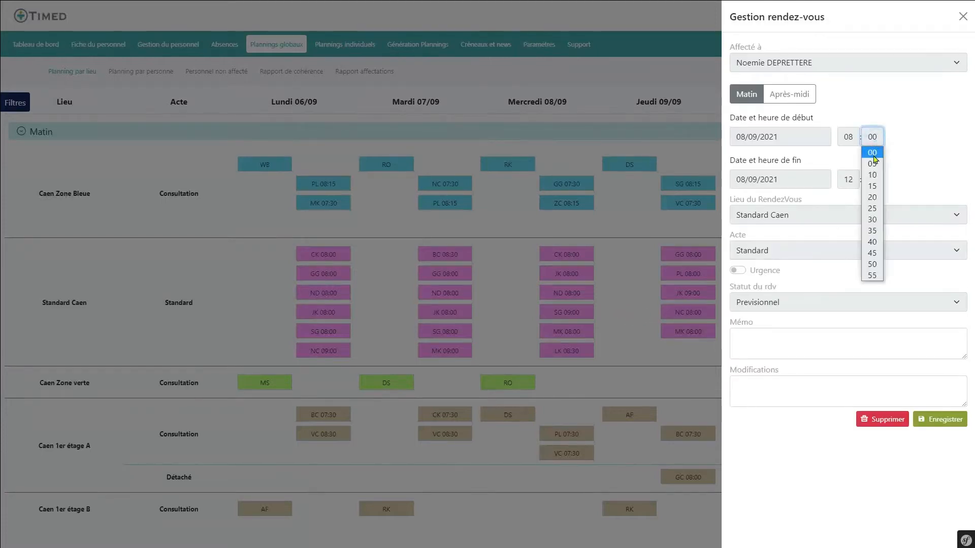
pyautogui.click(870, 215)
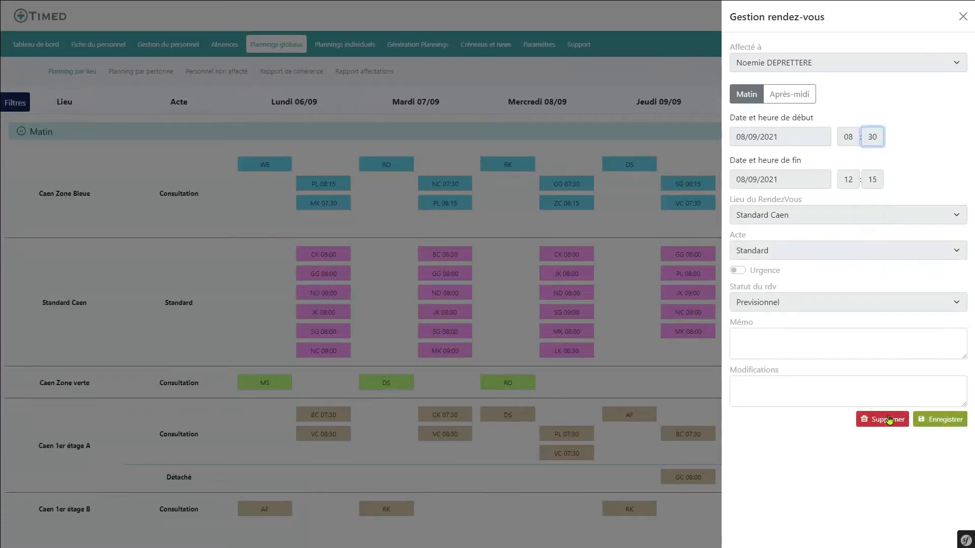
pyautogui.click(940, 420)
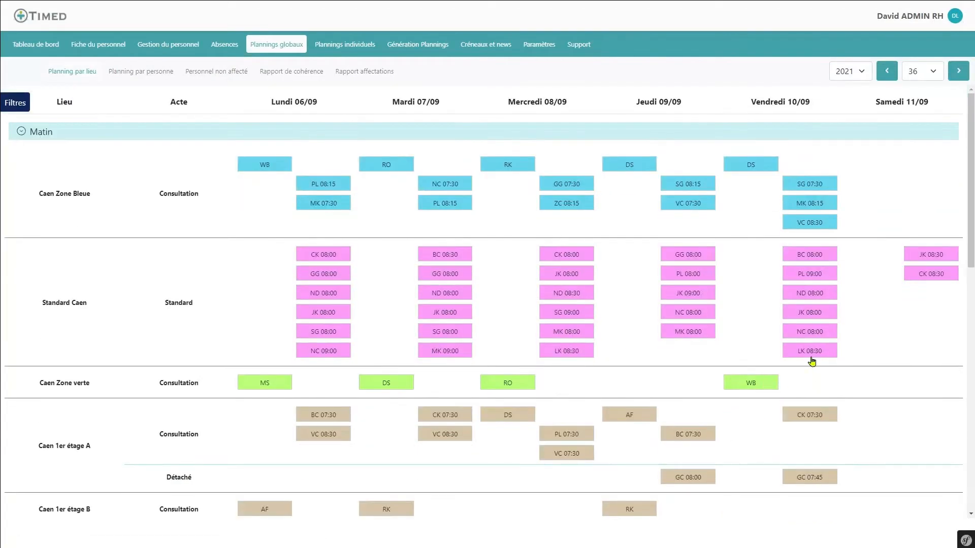
# Step: Filter the schedule on the person holding the NC 08:00 assignment on Friday 10/09 at Standard Caen
pyautogui.click(809, 334)
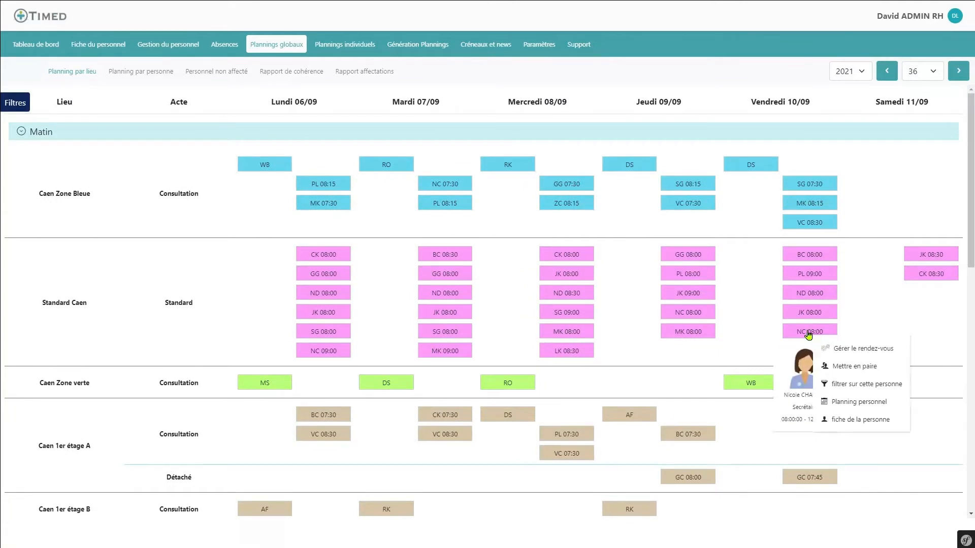
pyautogui.click(875, 388)
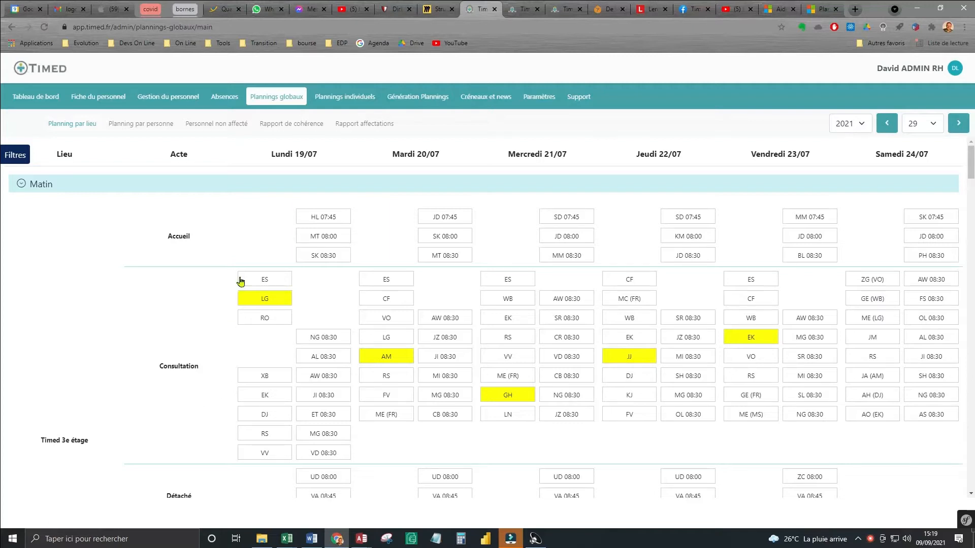
# Step: Pair doctor RO's Monday 19/07 morning consultation at Timed 3e étage with assistant NG and save the pair
pyautogui.moveTo(284, 440)
pyautogui.moveTo(463, 429)
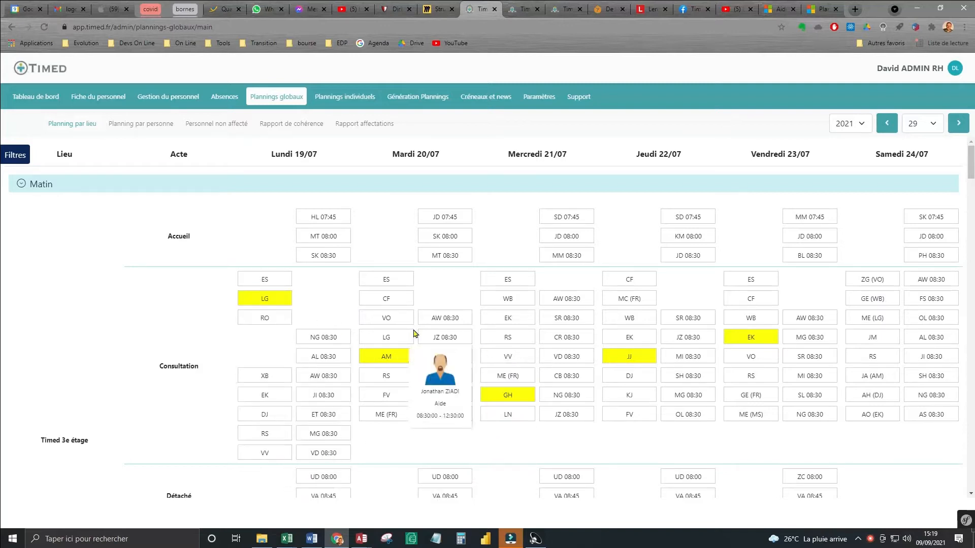
pyautogui.moveTo(263, 323)
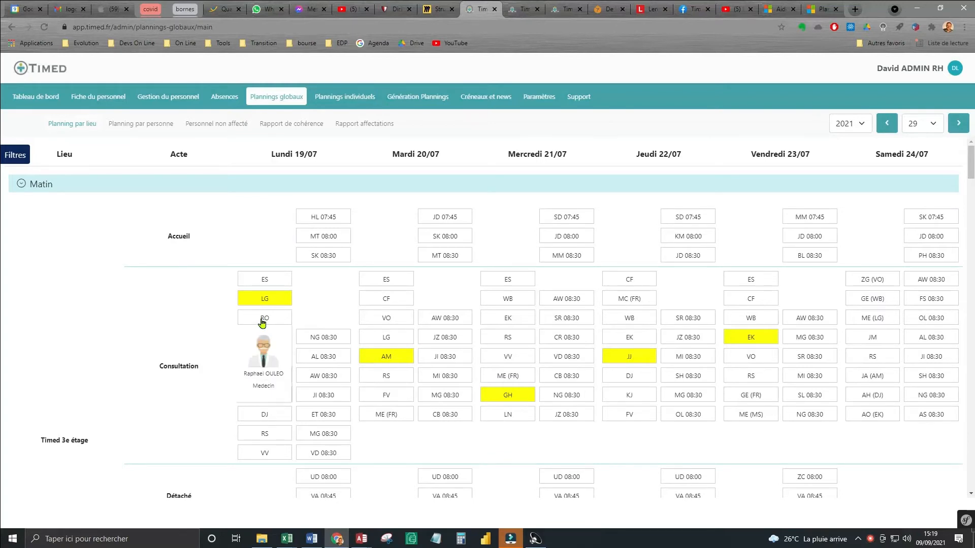
pyautogui.rightClick(263, 323)
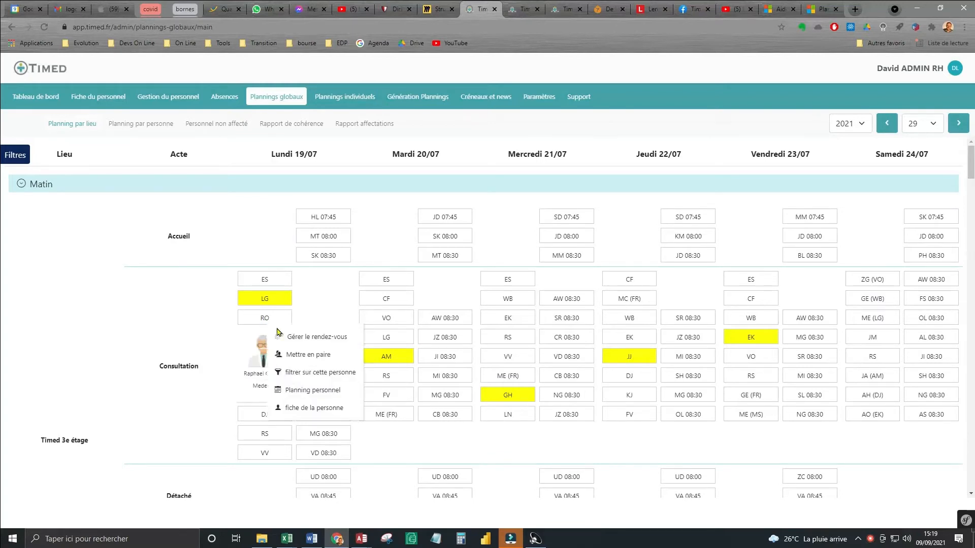
pyautogui.click(345, 354)
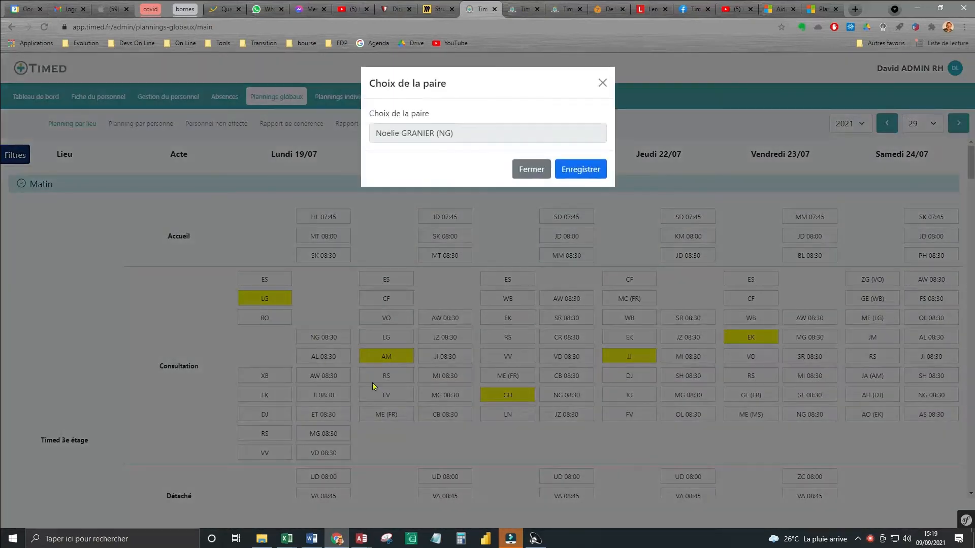
pyautogui.click(466, 135)
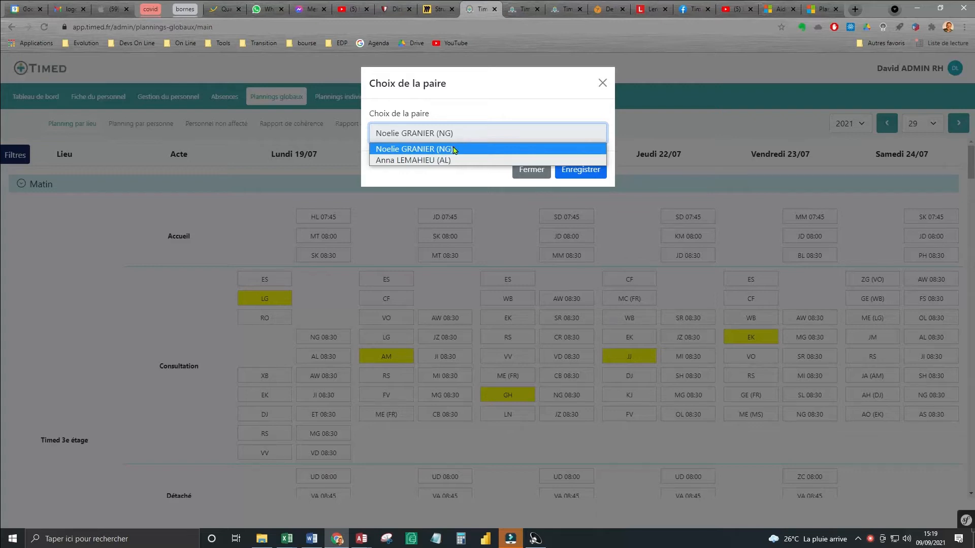
pyautogui.click(455, 150)
pyautogui.click(573, 168)
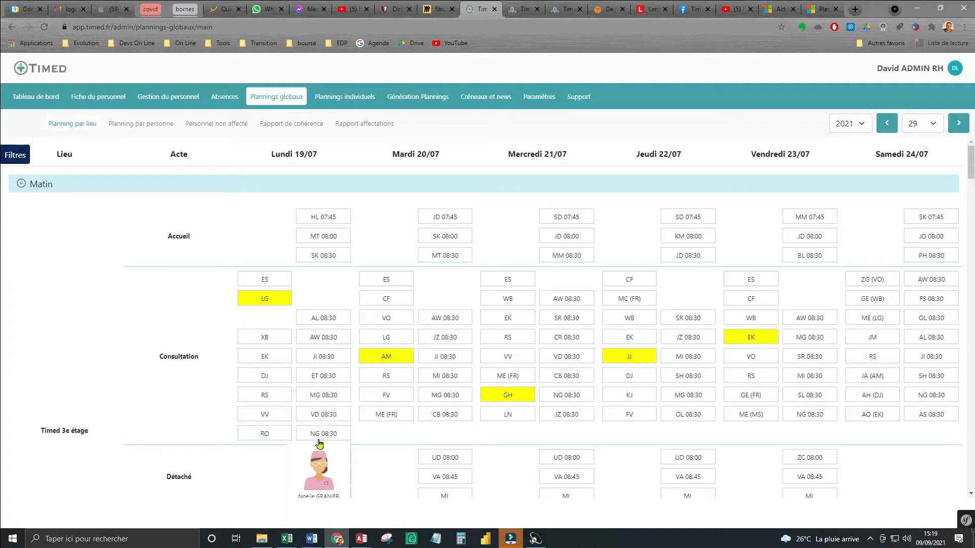
# Step: Open the schedule by person and restrict the displayed collaborators to secretaries
pyautogui.click(140, 124)
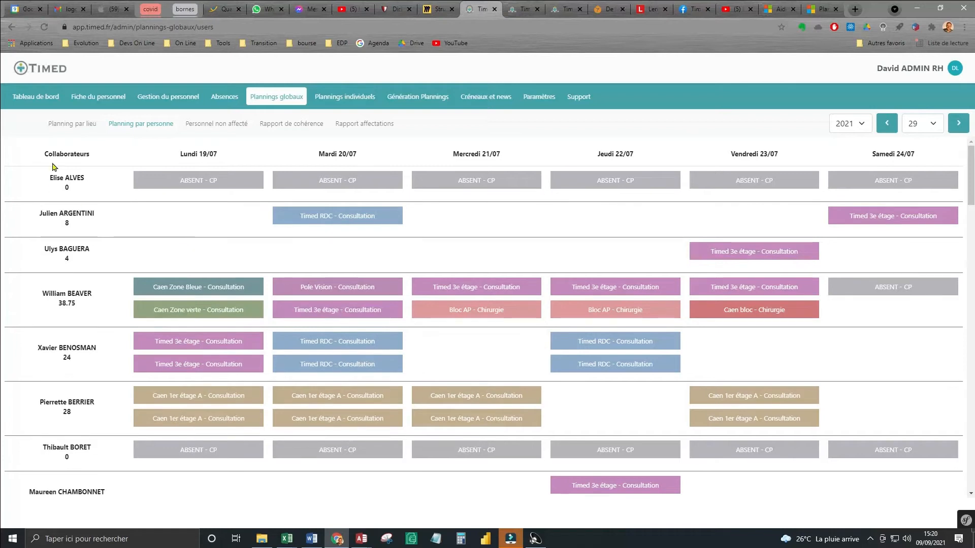
pyautogui.click(955, 68)
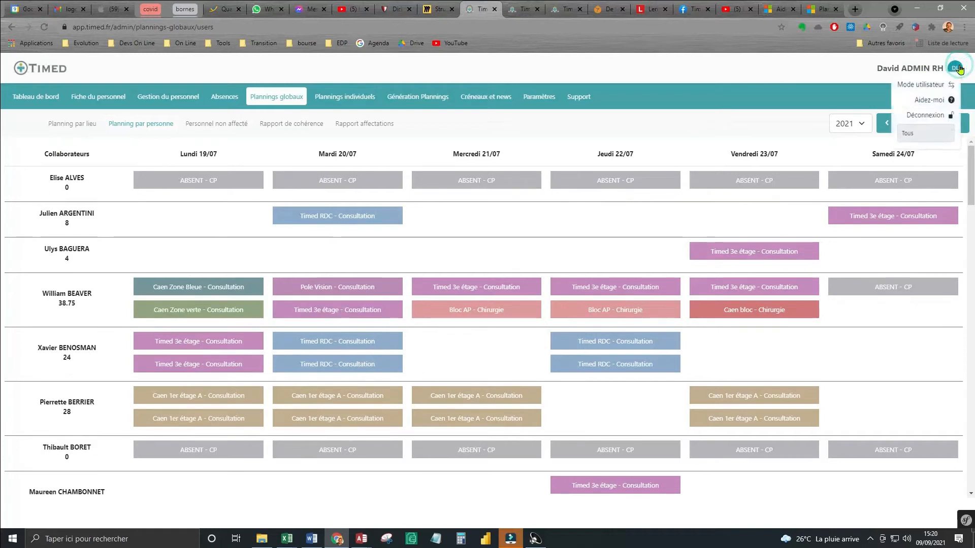
pyautogui.click(940, 132)
pyautogui.click(939, 168)
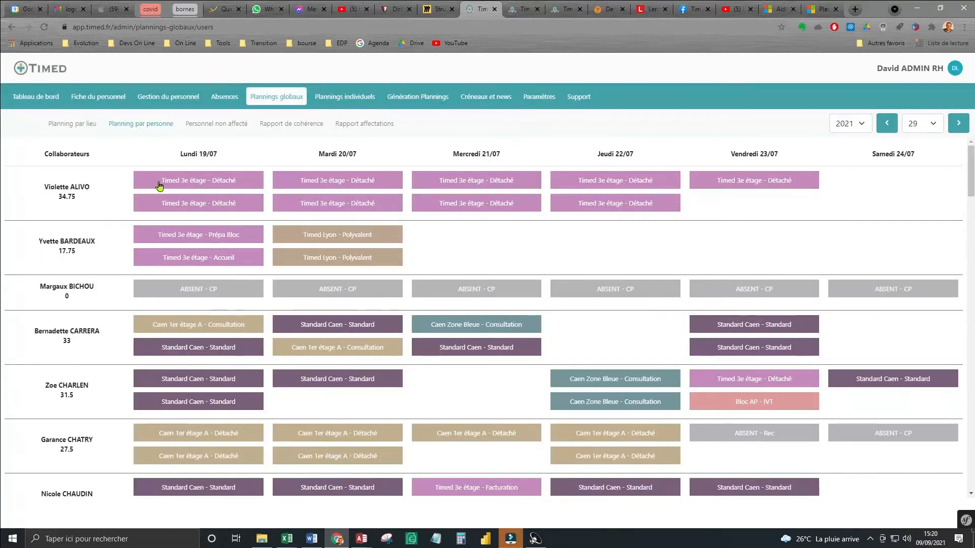
# Step: Delete the second Timed 3e étage - Détaché appointment on Thursday 22/07 for the collaborator assigned to Prépa Bloc on Friday
pyautogui.moveTo(509, 247)
pyautogui.scroll(-7, 92, 419)
pyautogui.rightClick(365, 243)
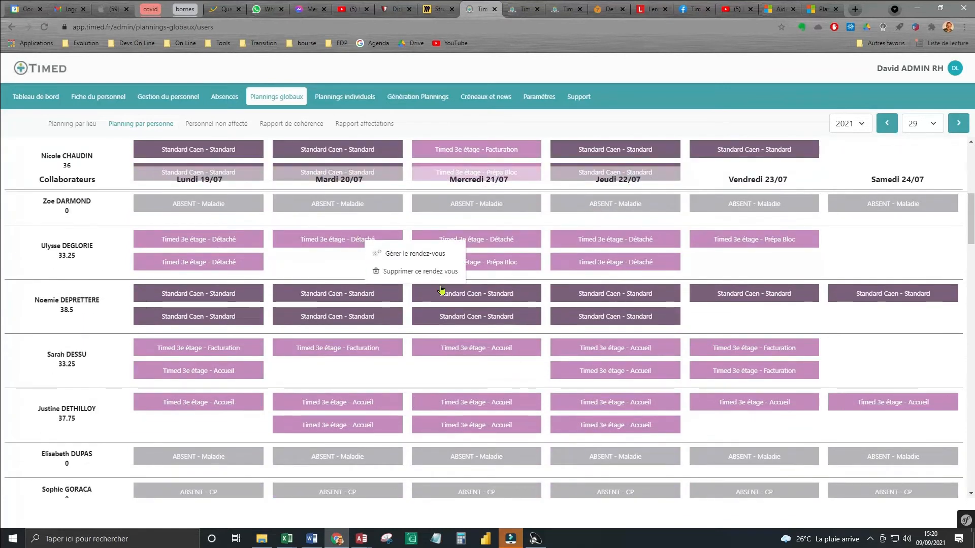
pyautogui.rightClick(605, 266)
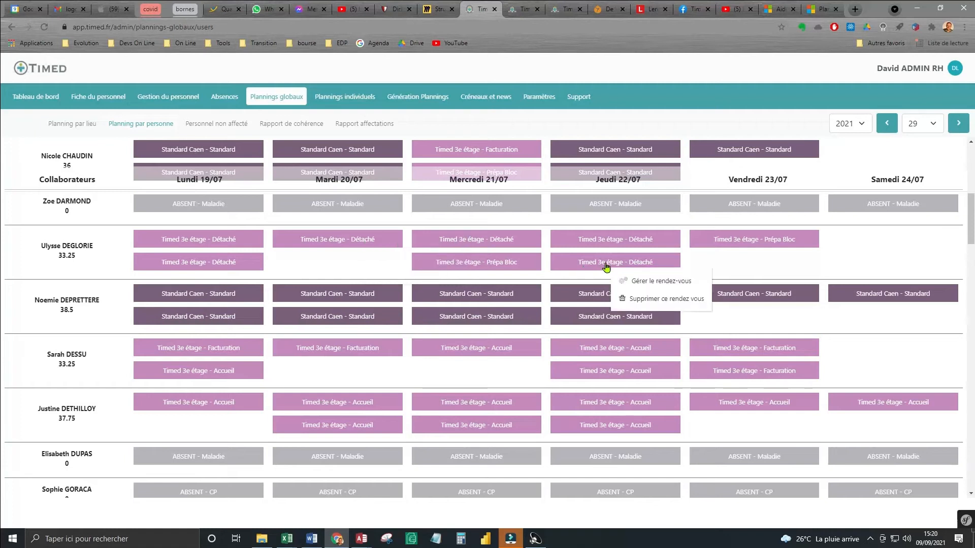
pyautogui.click(655, 299)
pyautogui.click(596, 153)
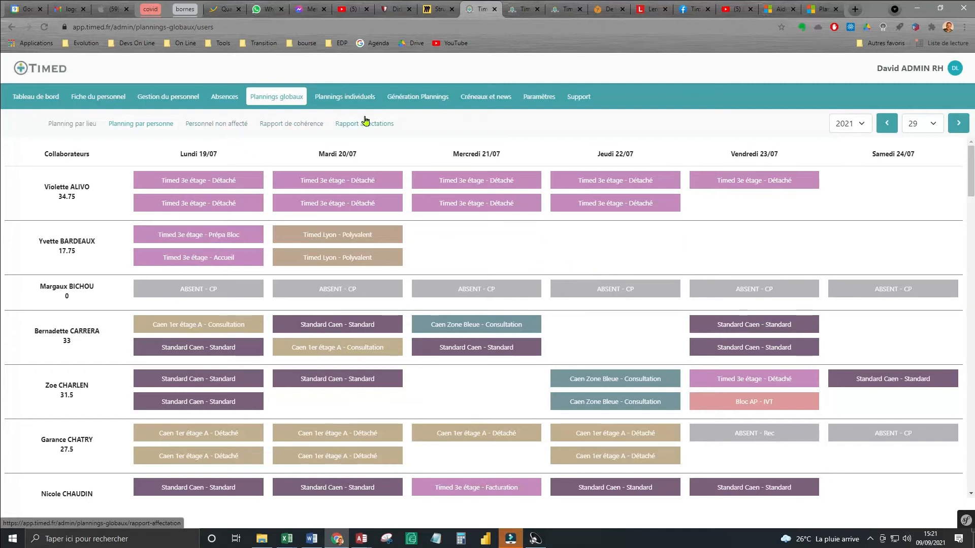
# Step: Review the unassigned staff for week 29 and open the individual schedule of the second secretary listed
pyautogui.click(216, 127)
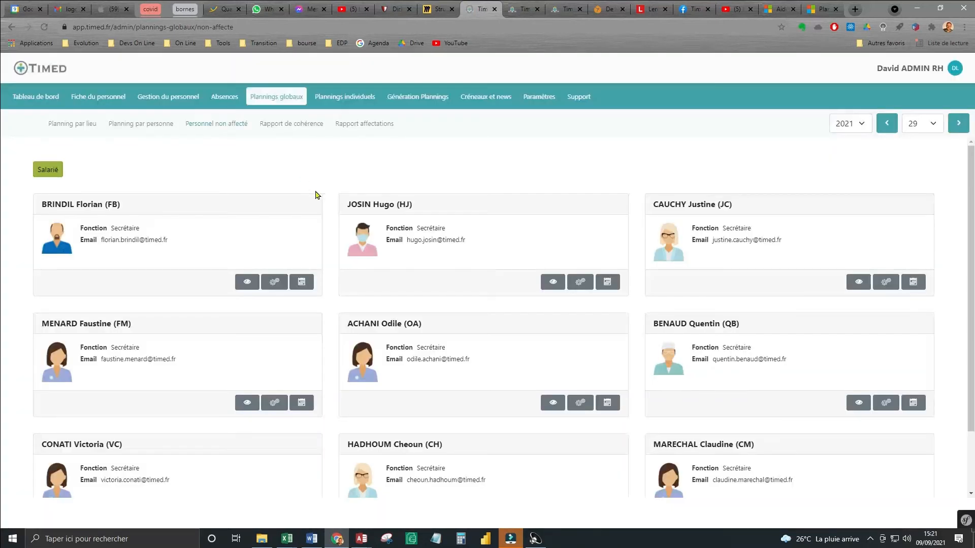
pyautogui.scroll(-3, 466, 290)
pyautogui.scroll(3, 463, 287)
pyautogui.click(607, 282)
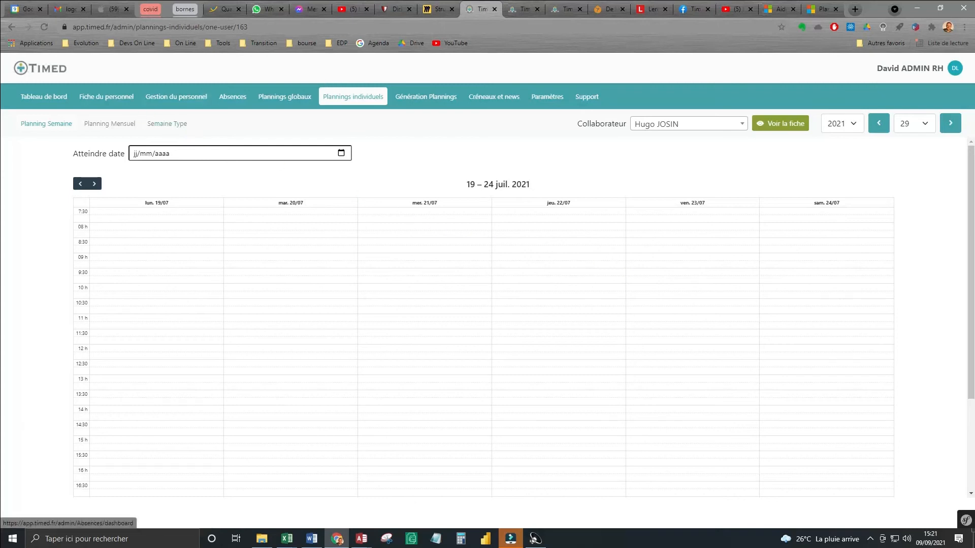
# Step: Return to the global schedules and open the consistency report for week 29
pyautogui.click(291, 101)
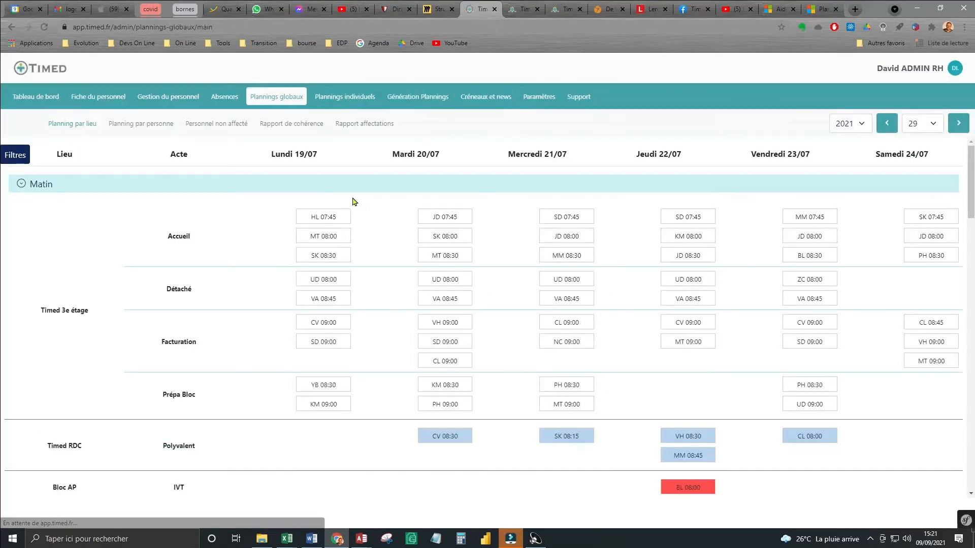
pyautogui.click(299, 127)
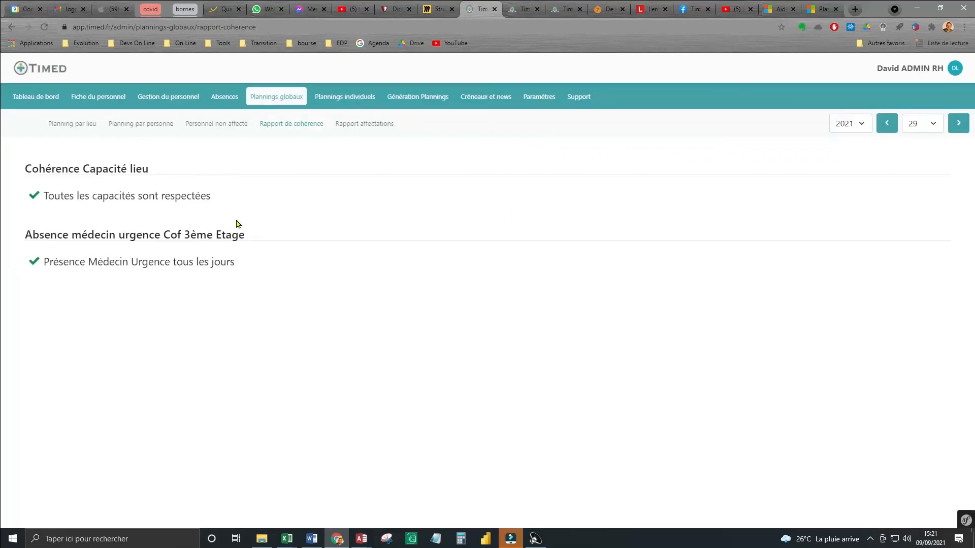
# Step: Open the assignments report and examine staffing by location, period and function across week 29
pyautogui.click(355, 126)
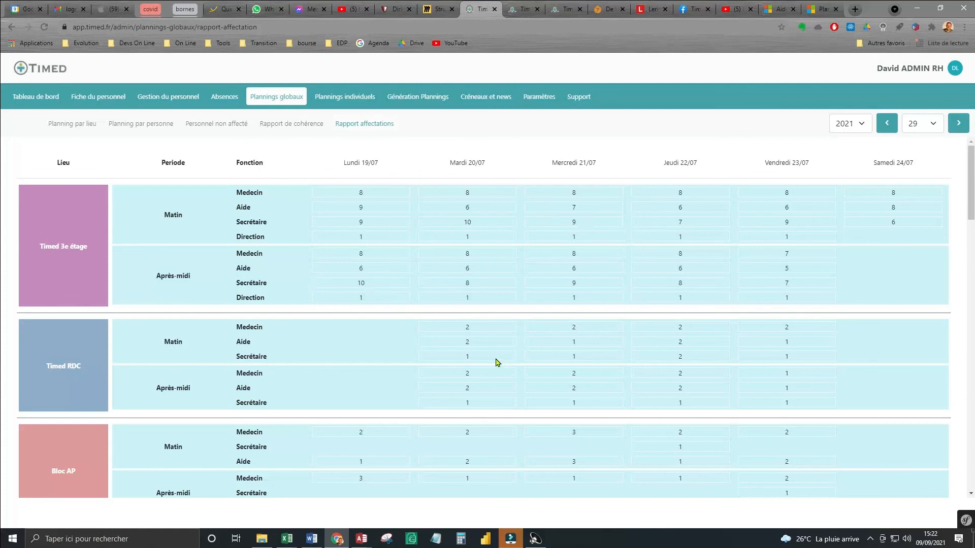
pyautogui.scroll(-10, 496, 362)
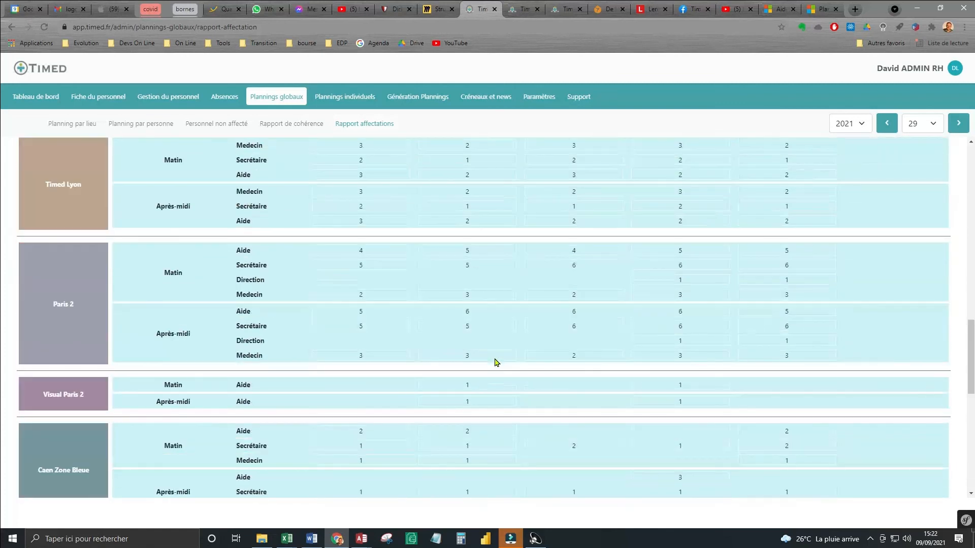
pyautogui.scroll(-10, 496, 362)
pyautogui.scroll(14, 496, 362)
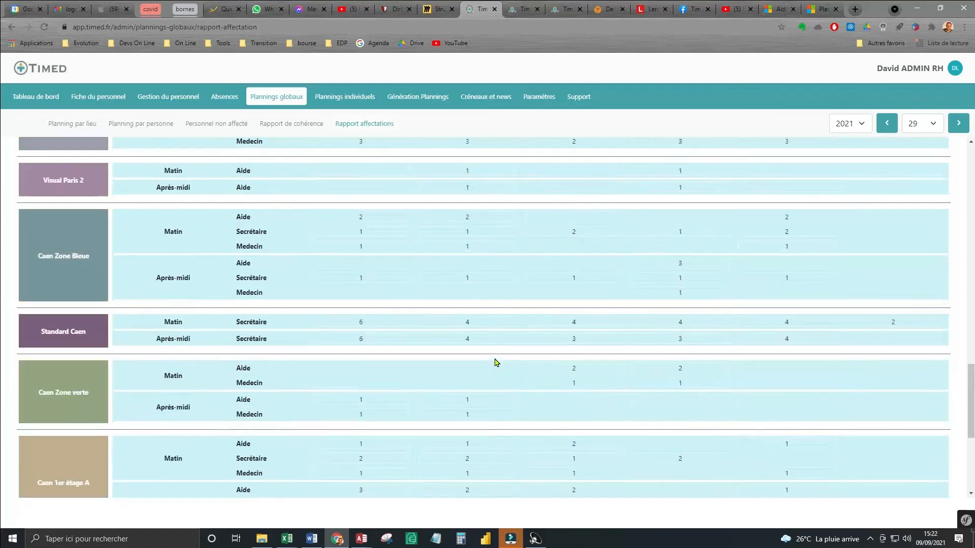
pyautogui.scroll(8, 496, 362)
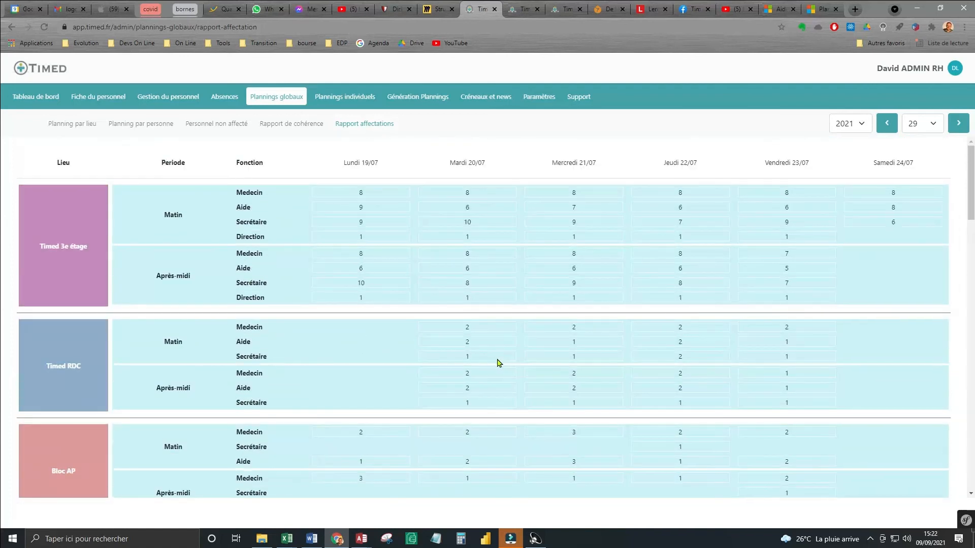